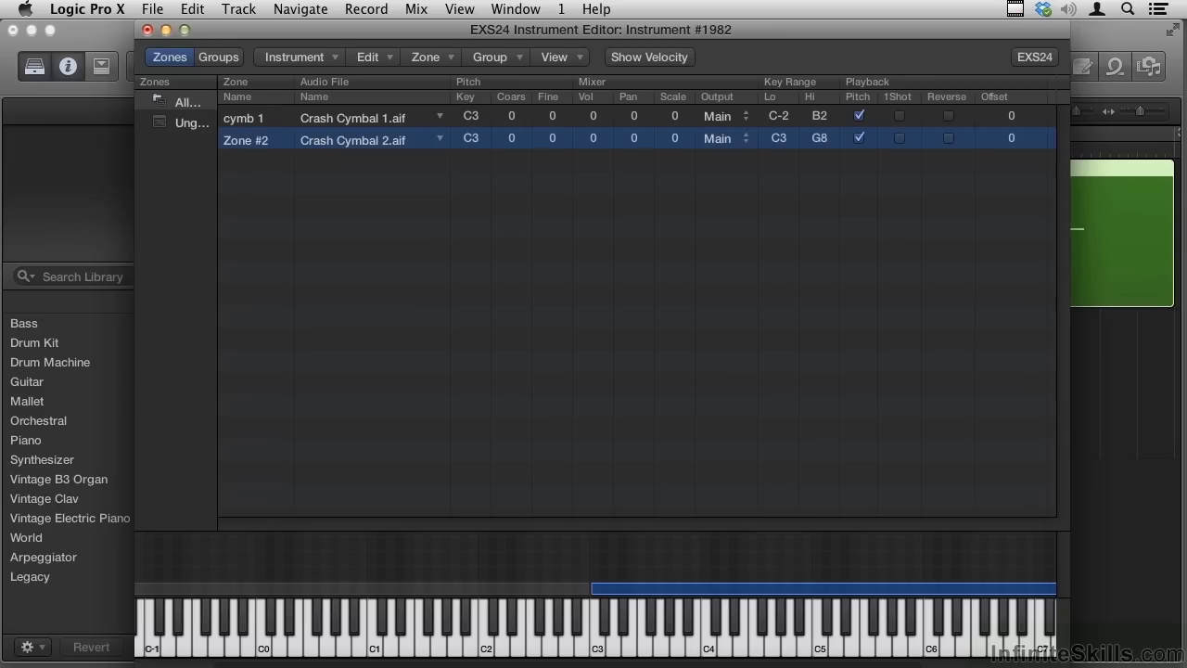
Step: Show the Zone velocity range columns and turn on Vel. Range for cymb 1 and Zone #2
click(566, 56)
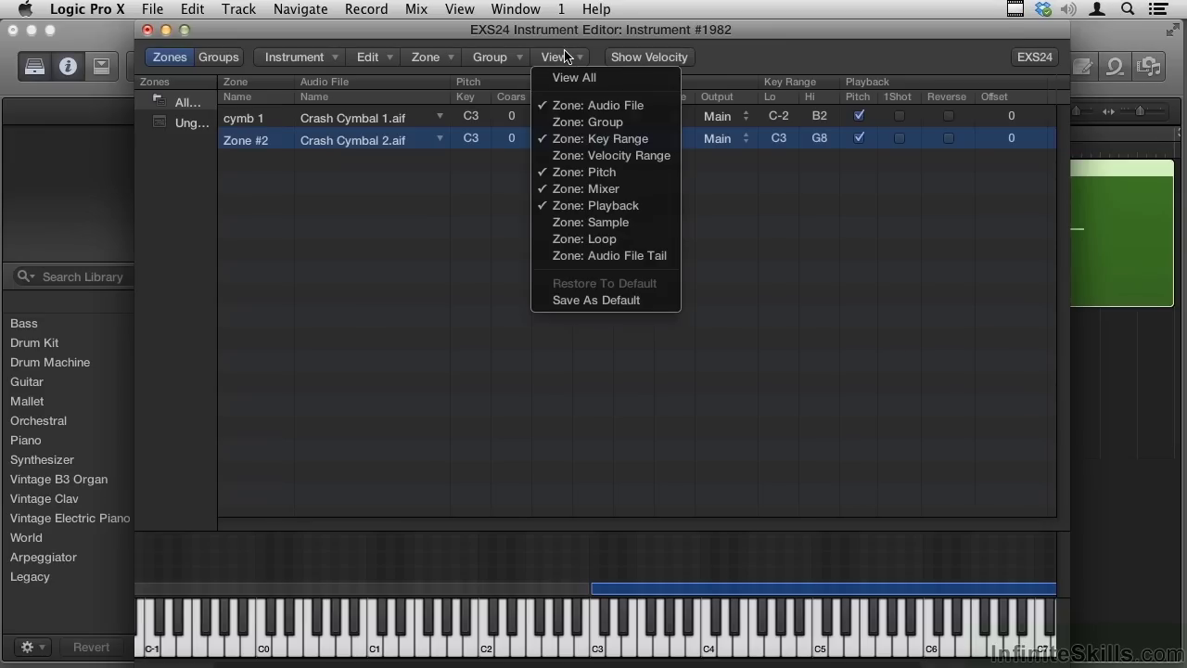
click(610, 157)
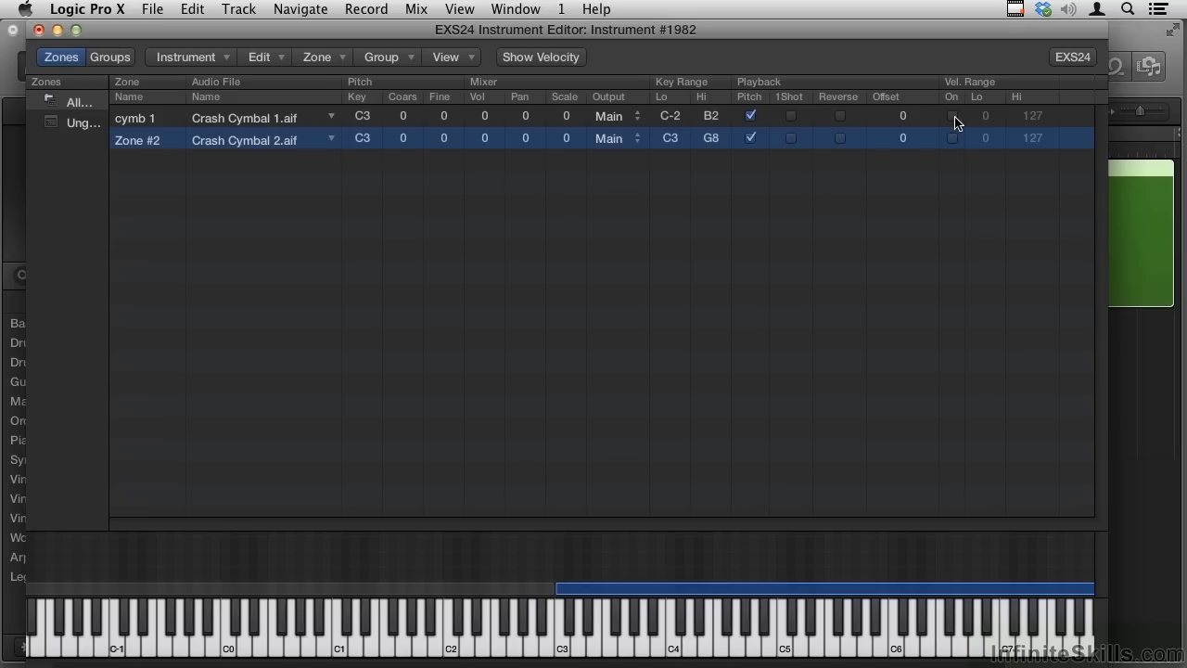
click(953, 116)
click(955, 138)
Step: Set cymb 1's upper velocity to 63 and Zone #2's lower velocity to 64
click(1038, 118)
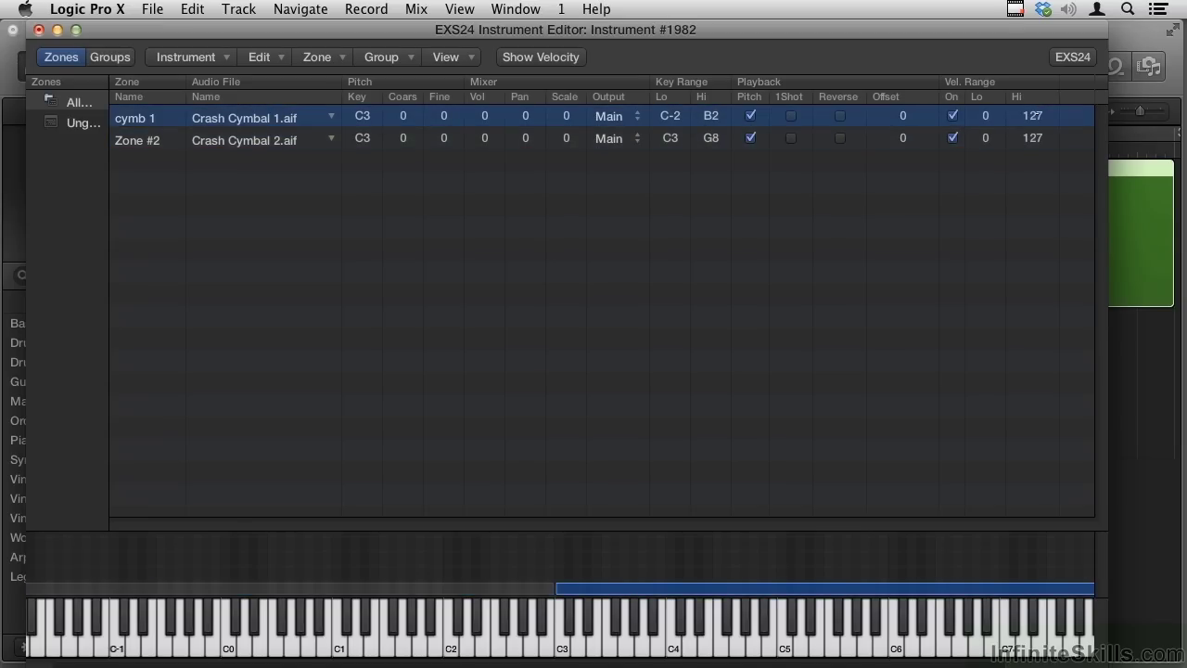
double_click(1038, 118)
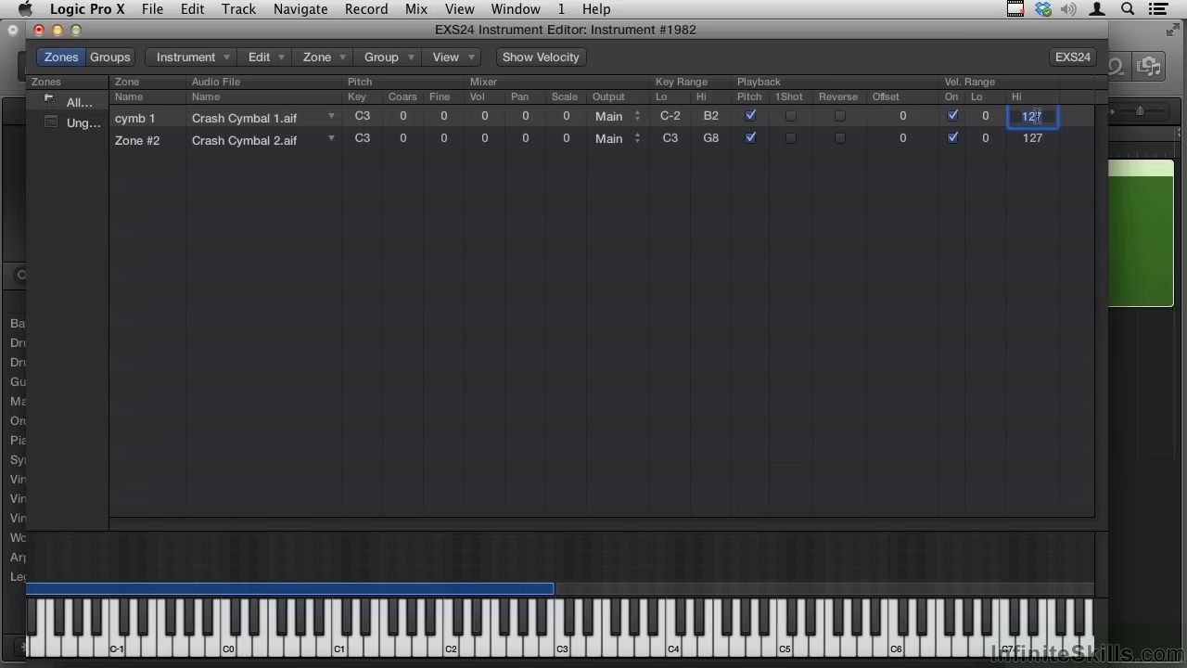
text(63)
click(983, 142)
double_click(984, 141)
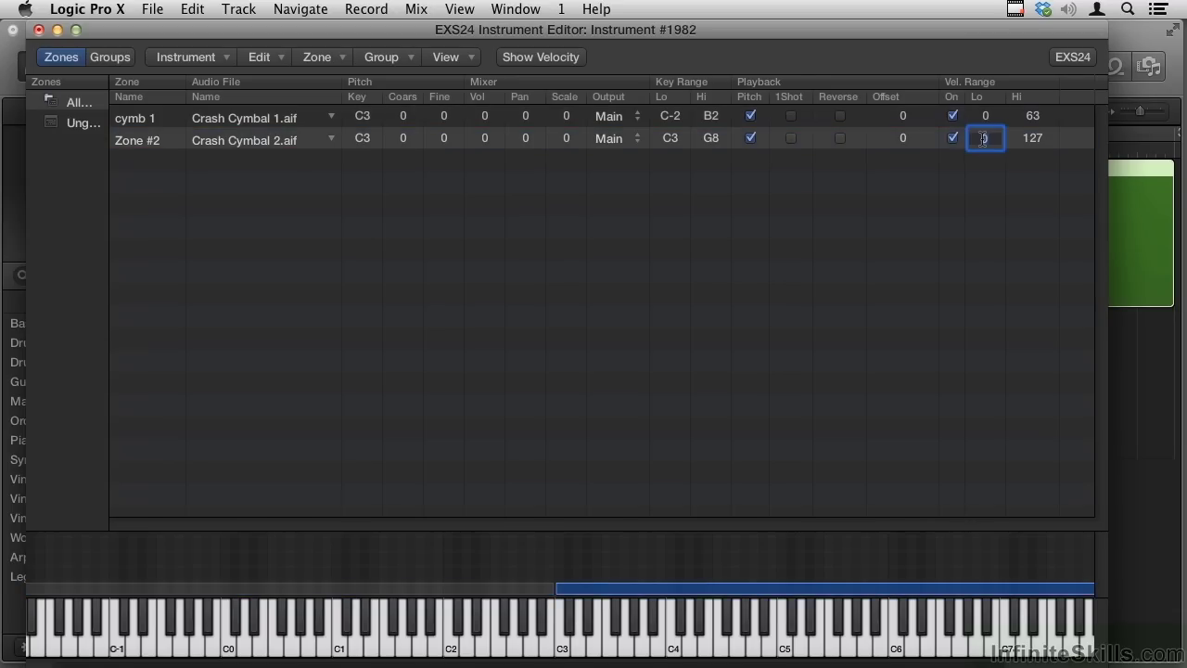
text(64)
click(1042, 156)
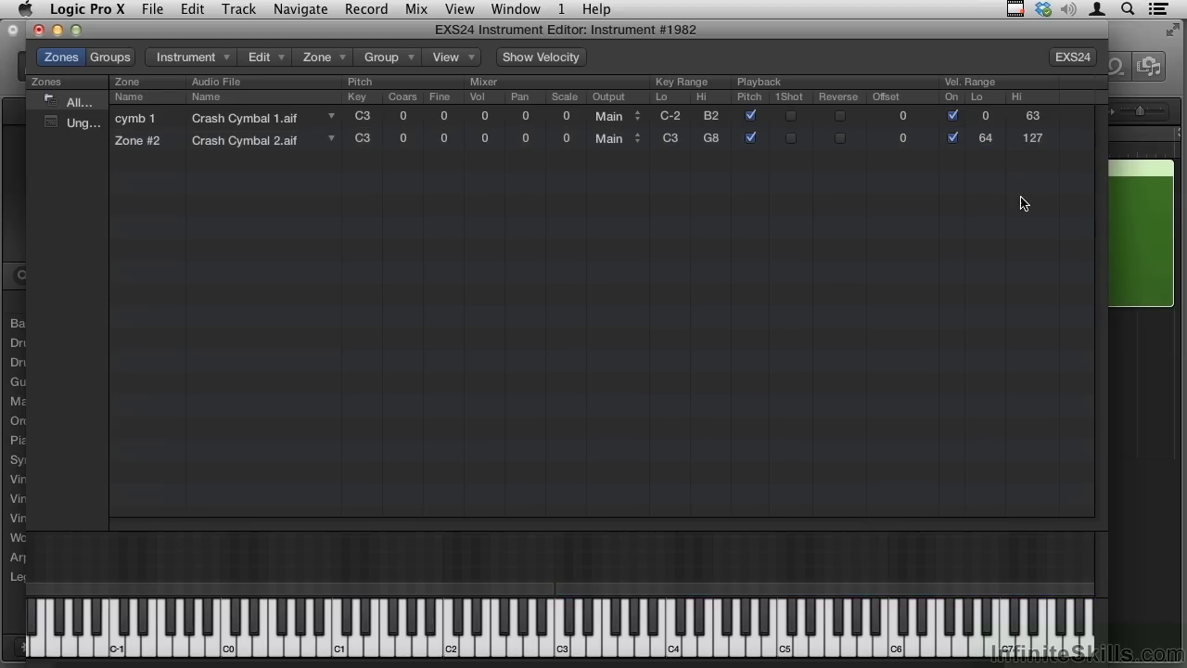
Step: Extend cymb 1's key range up to G8 and Zone #2's down to C-2
click(711, 119)
drag(710, 115, 710, 74)
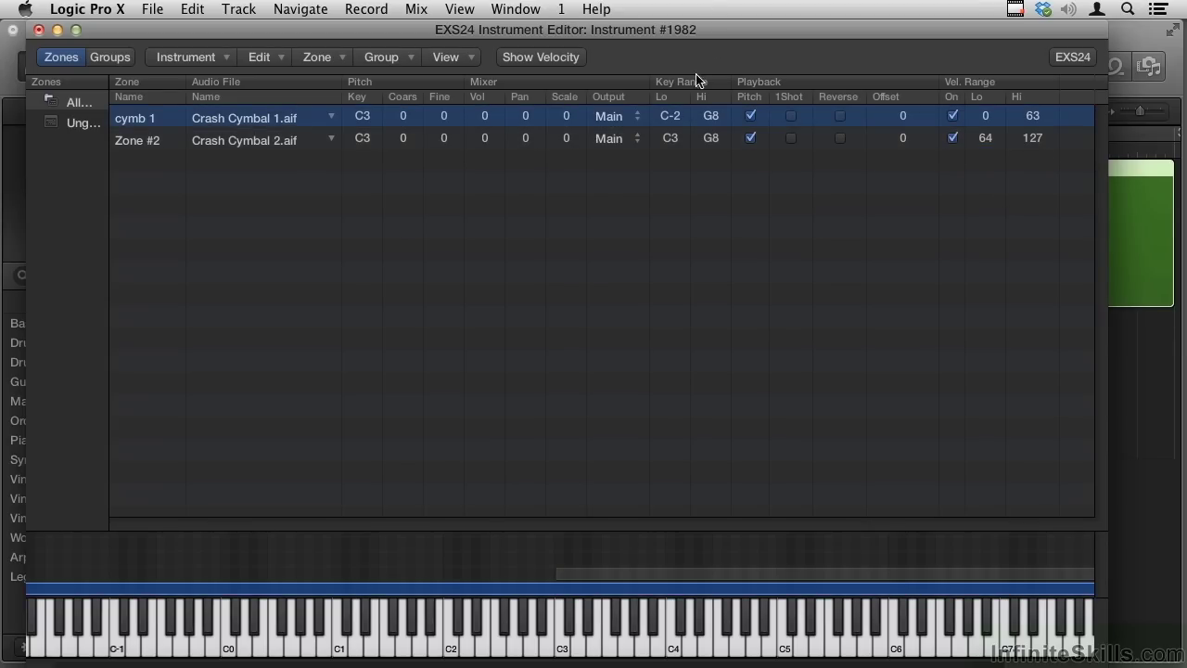
click(672, 139)
drag(672, 140, 661, 250)
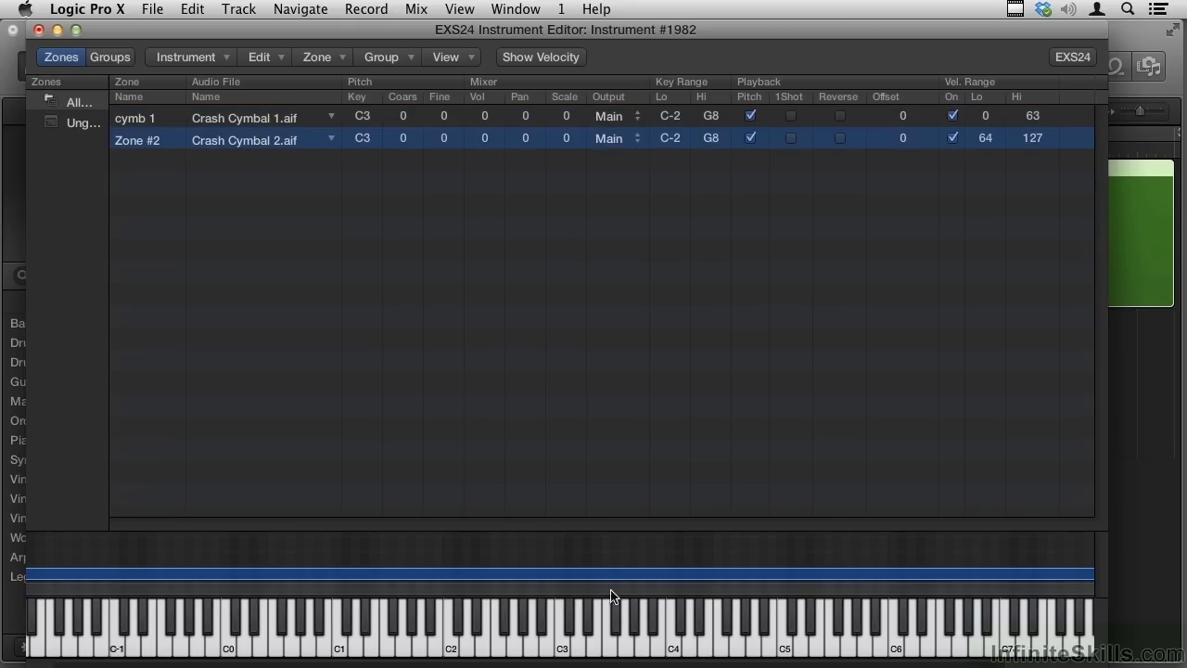
Step: Step back and forth between cymb 1 and Zone #2 to compare their velocity spans
click(285, 125)
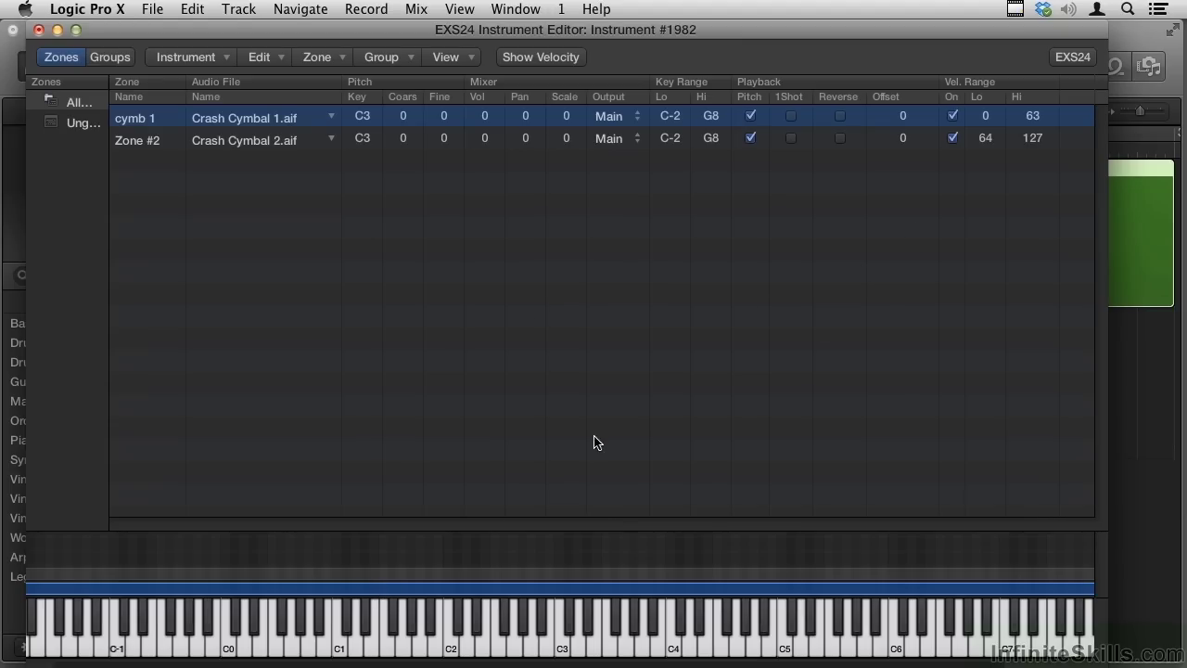
click(277, 148)
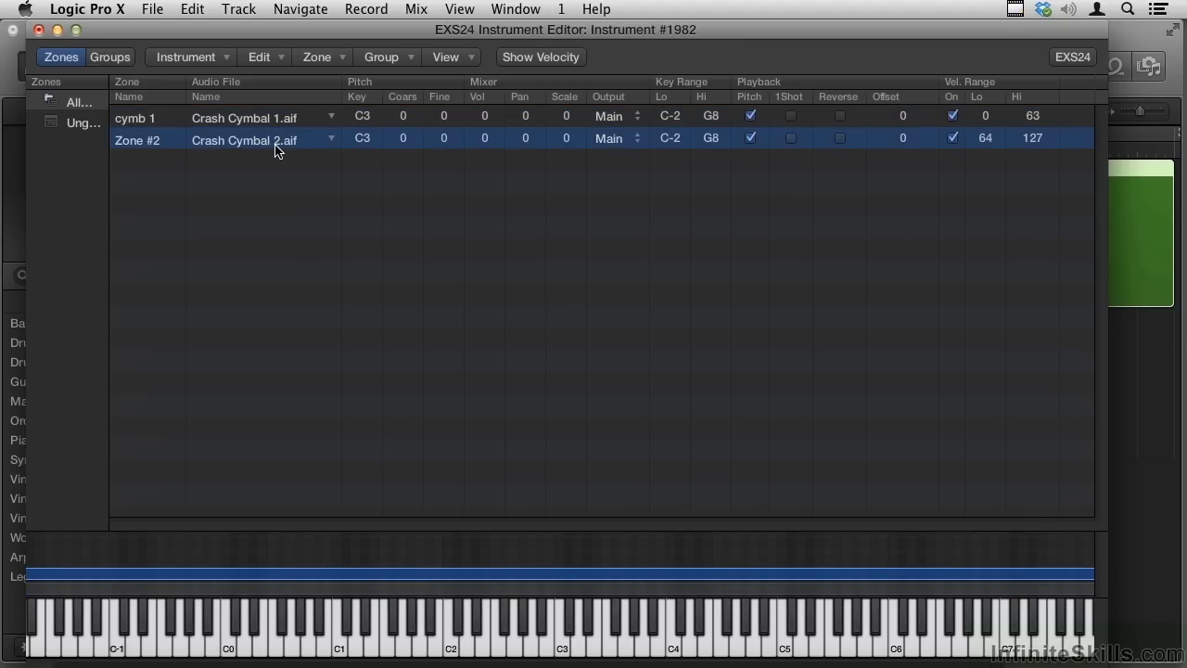
key(Up)
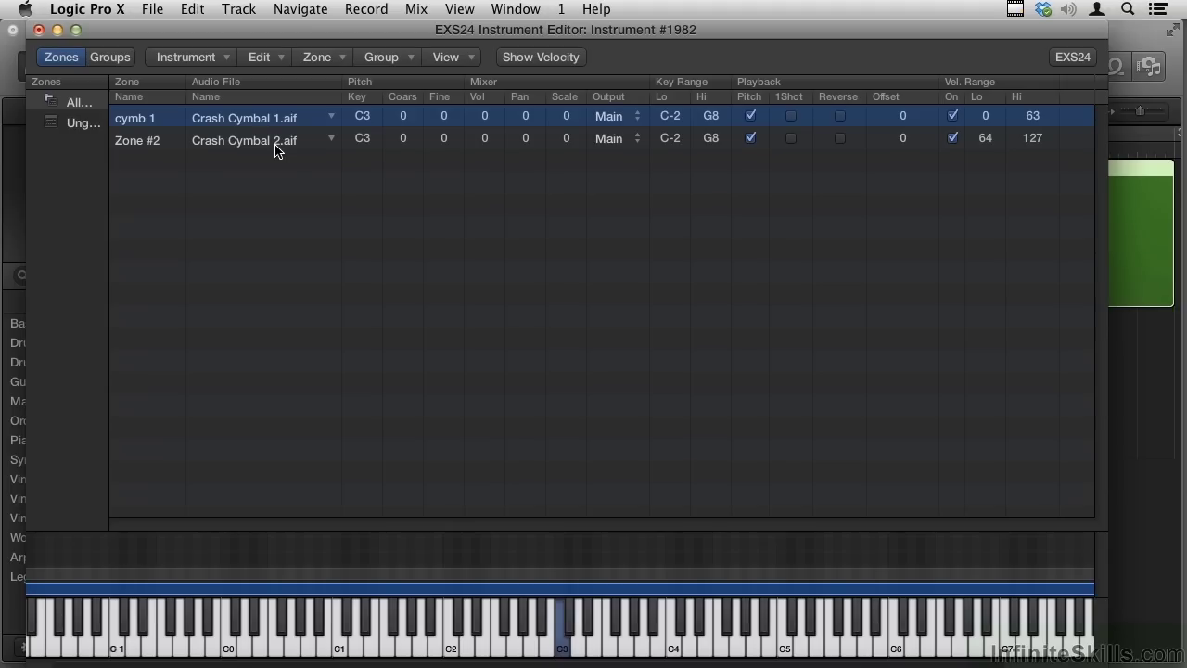
key(Down)
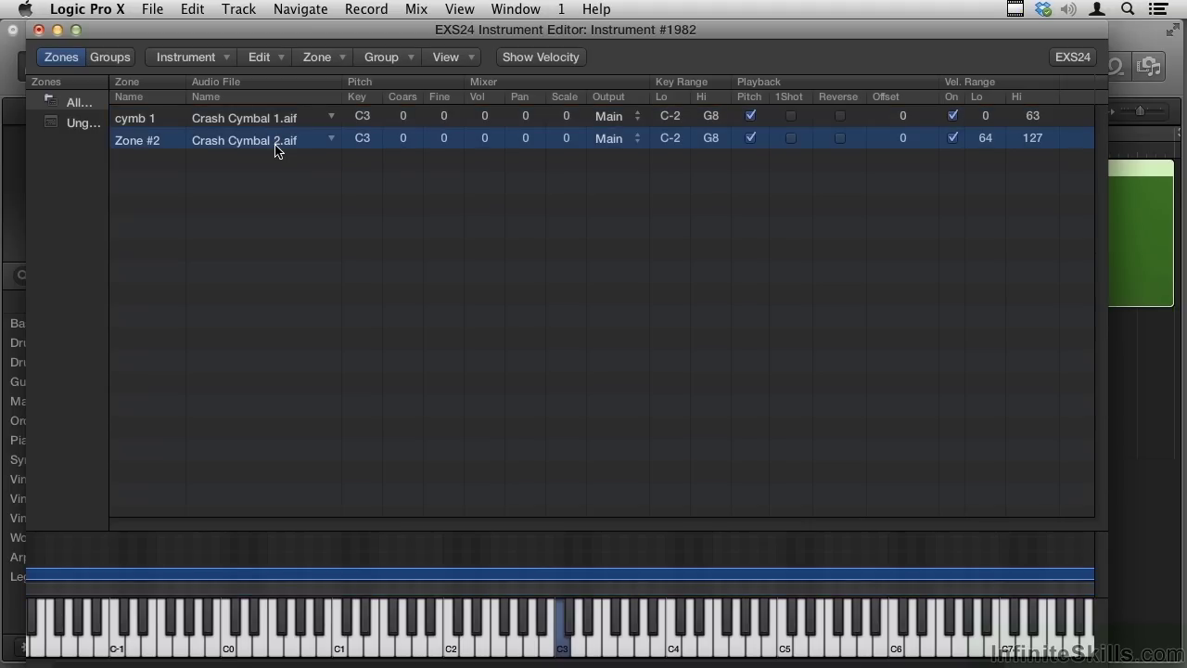
key(Up)
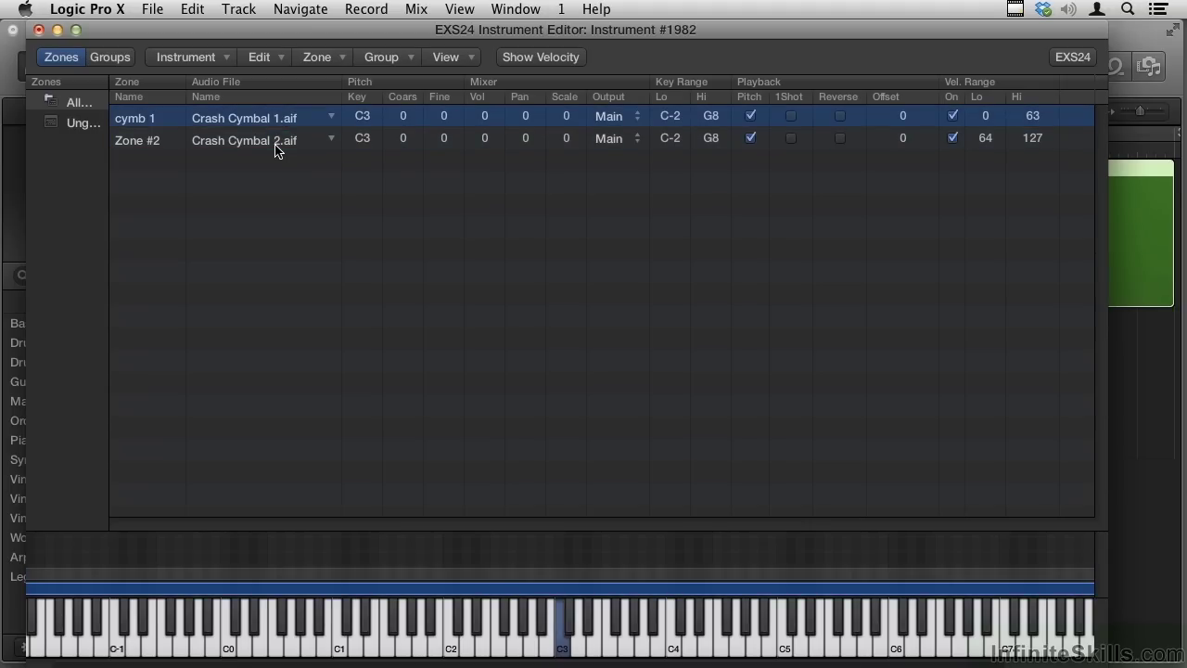
key(Down)
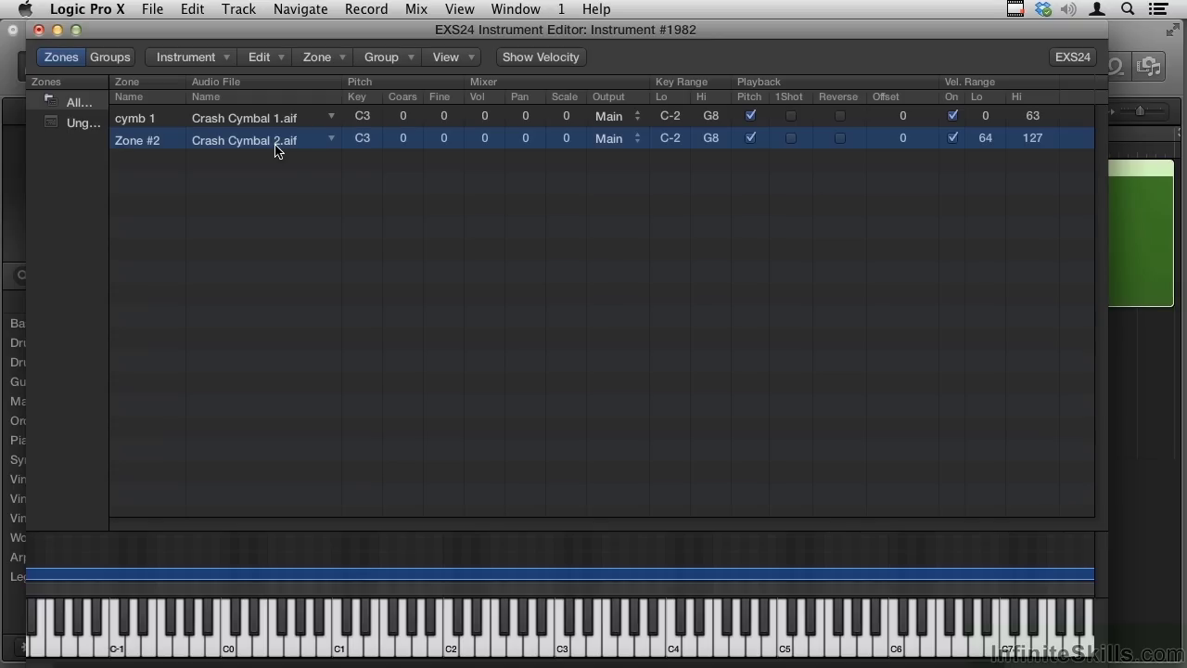
Step: Show the Zone loop columns and check Loop On for cymb 1 and Zone #2
click(444, 60)
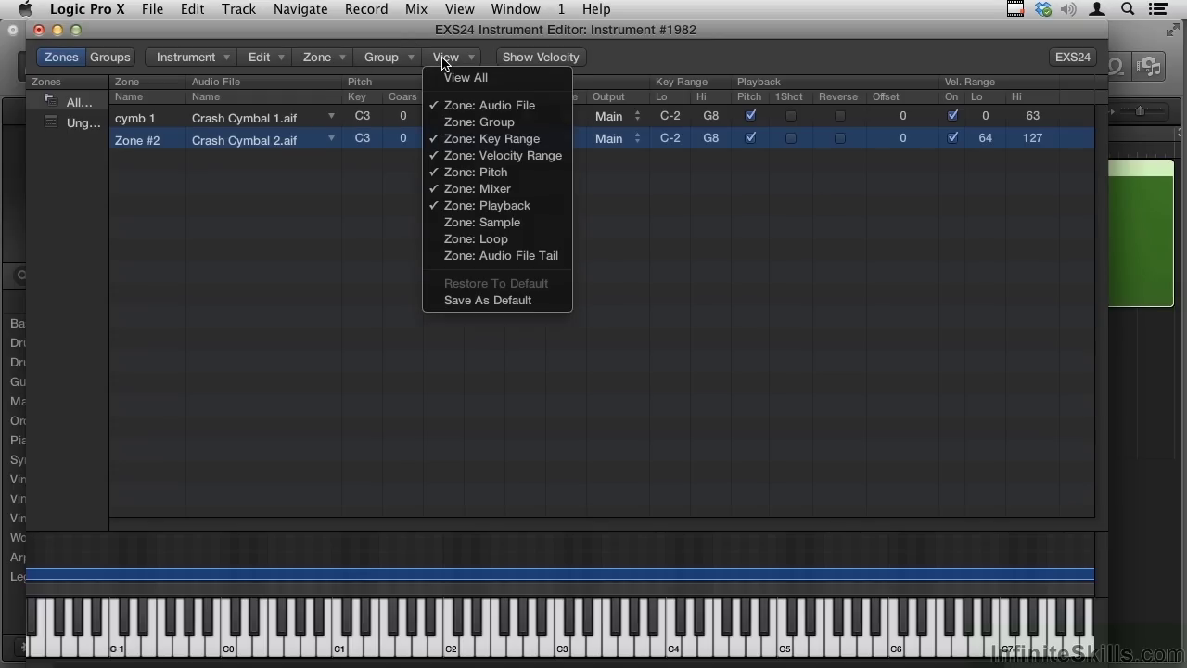
click(469, 242)
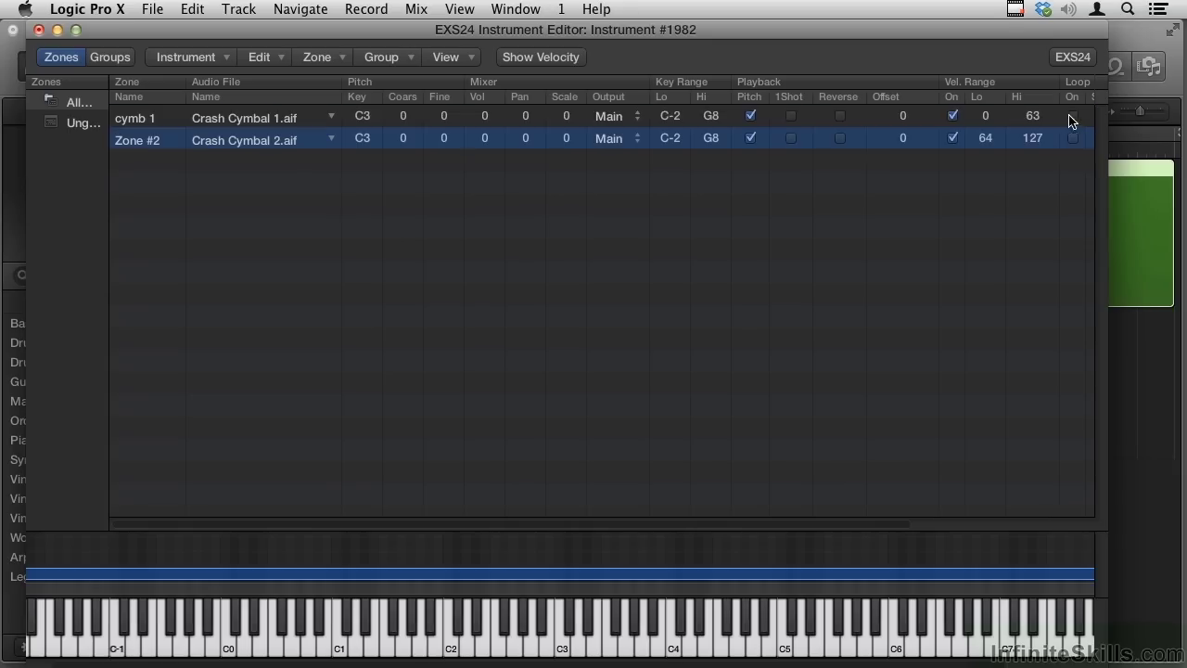
click(1073, 115)
click(1073, 138)
click(794, 123)
Step: Leave the full-screen editor and open the EXS24 plug-in window showing Instrument #1982
click(213, 64)
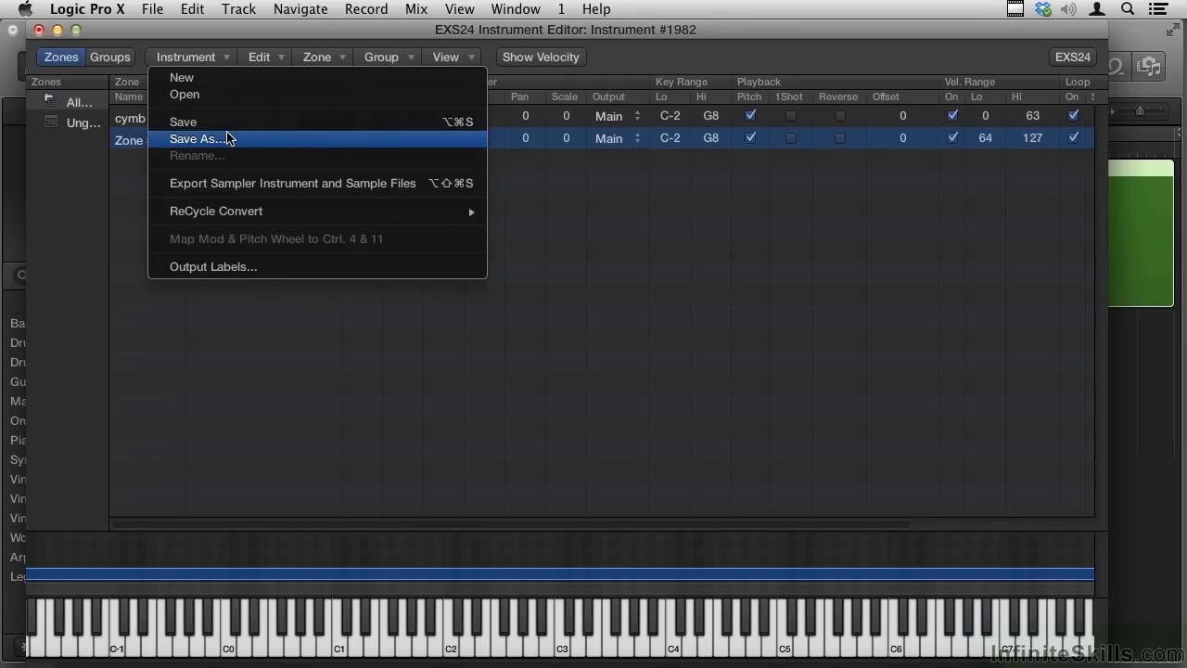
click(443, 367)
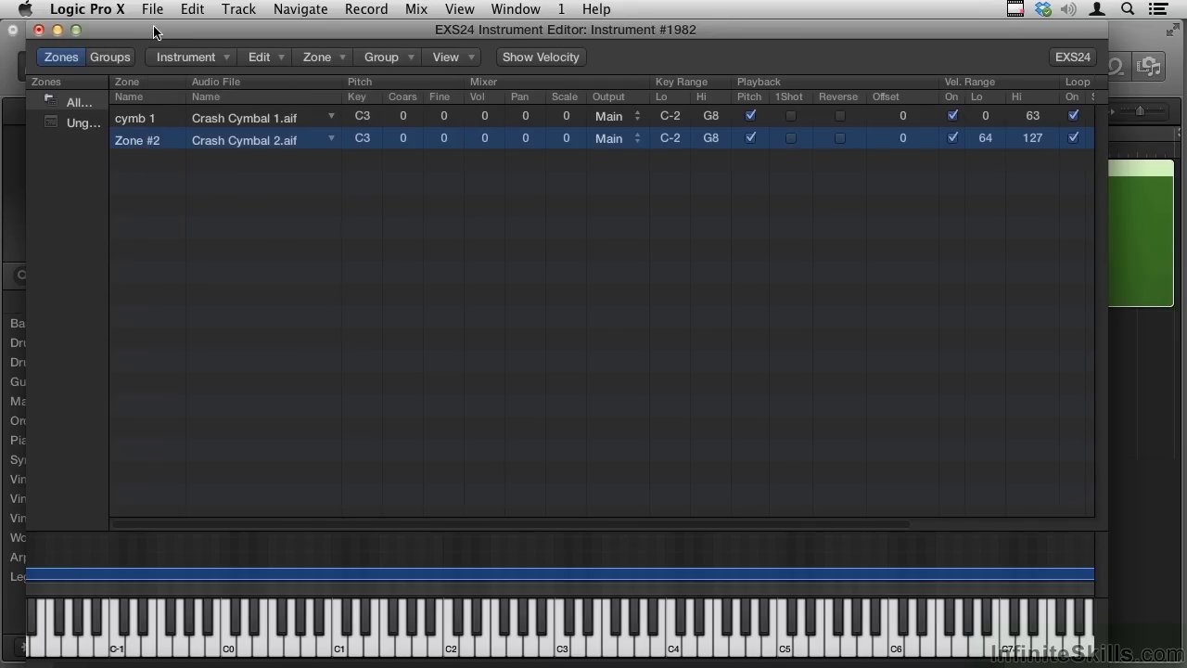
double_click(154, 32)
click(417, 237)
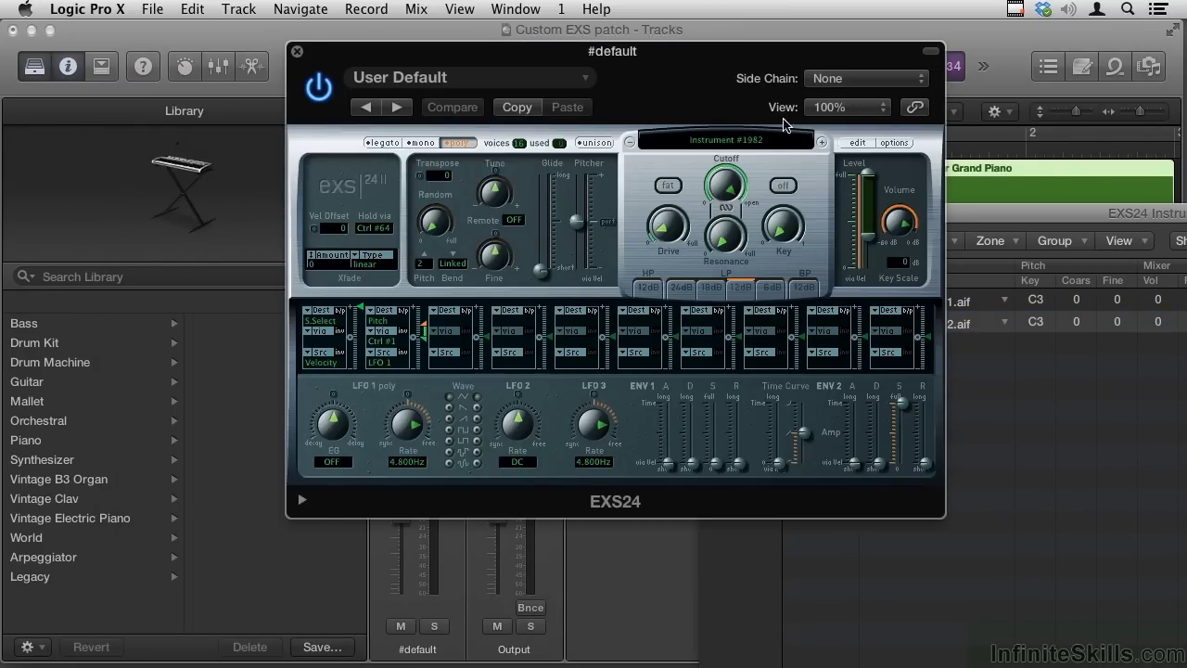
click(893, 143)
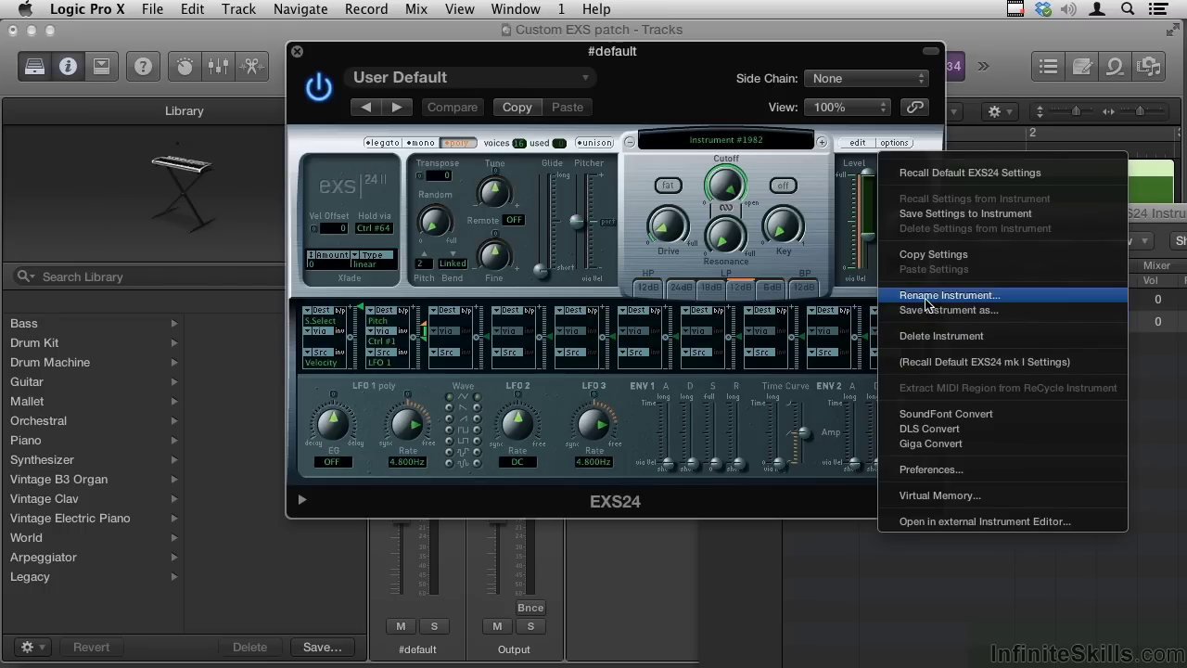
click(691, 68)
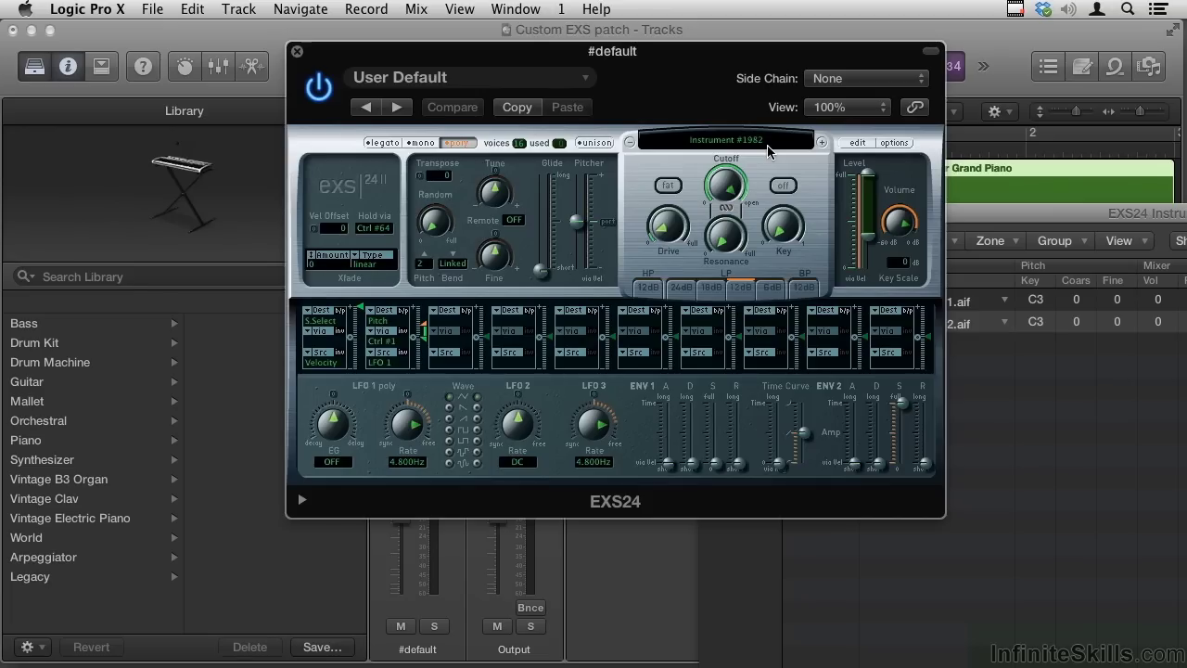
Step: Close the cymbal instrument editor, choosing Don't Save to discard changes
click(969, 215)
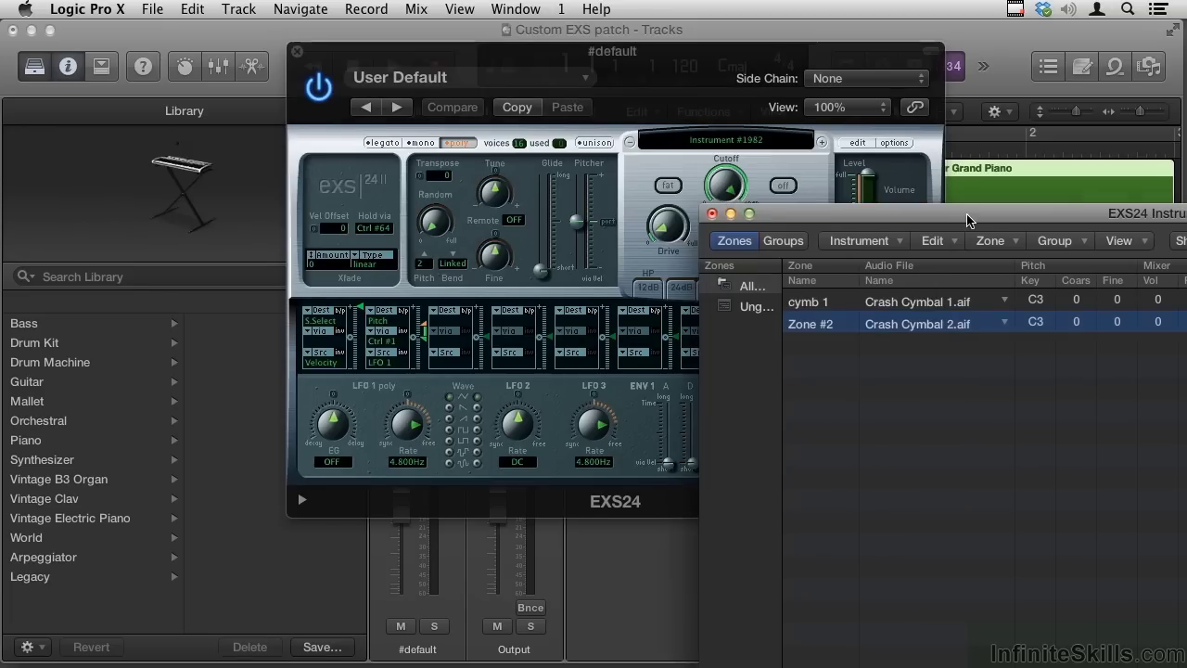
click(712, 215)
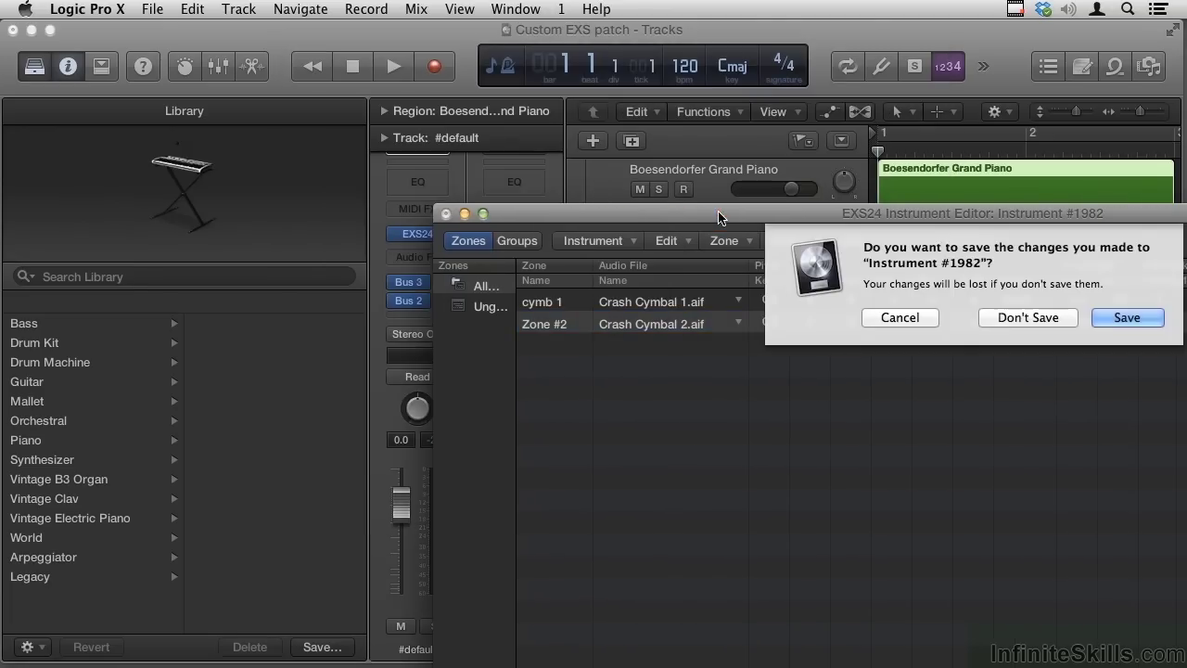
click(1035, 319)
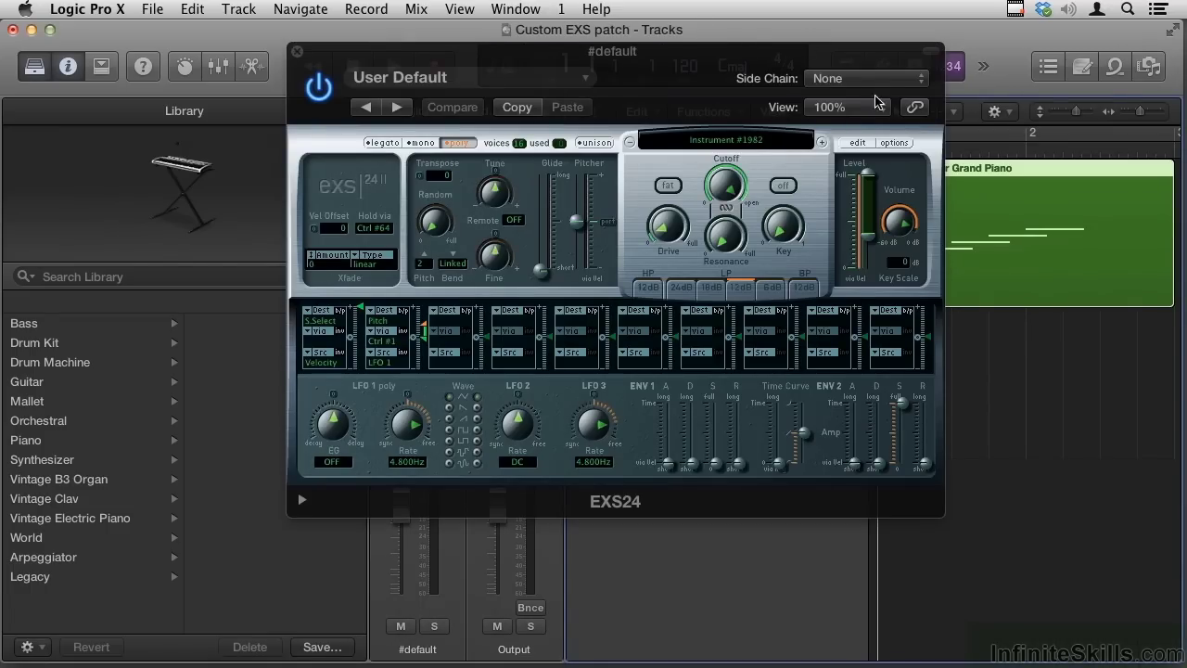
Step: Open the Boesendorfer Grand Piano track's EXS24 window and close the #default plug-in window
drag(605, 51, 888, 234)
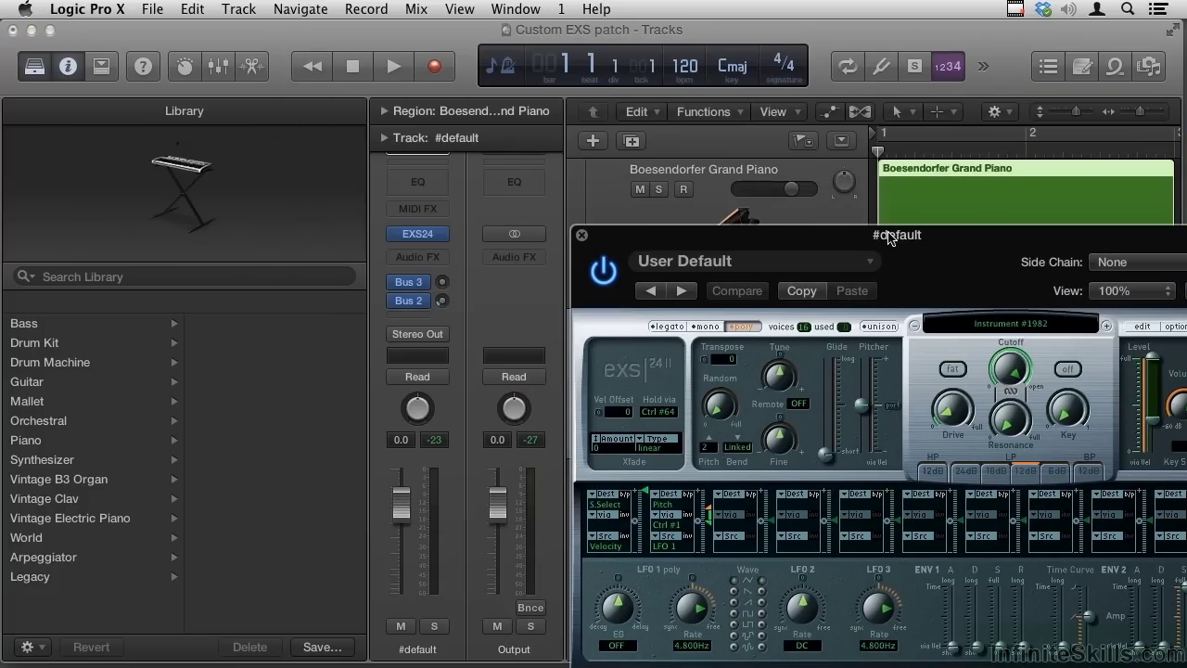
click(619, 202)
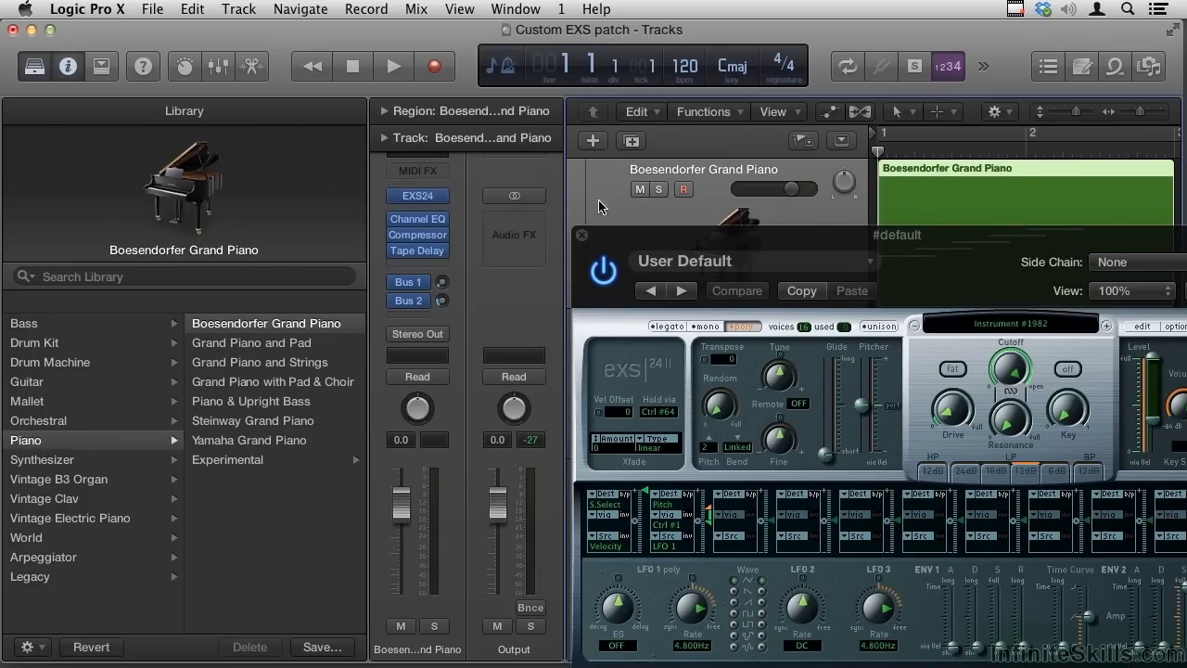
click(419, 199)
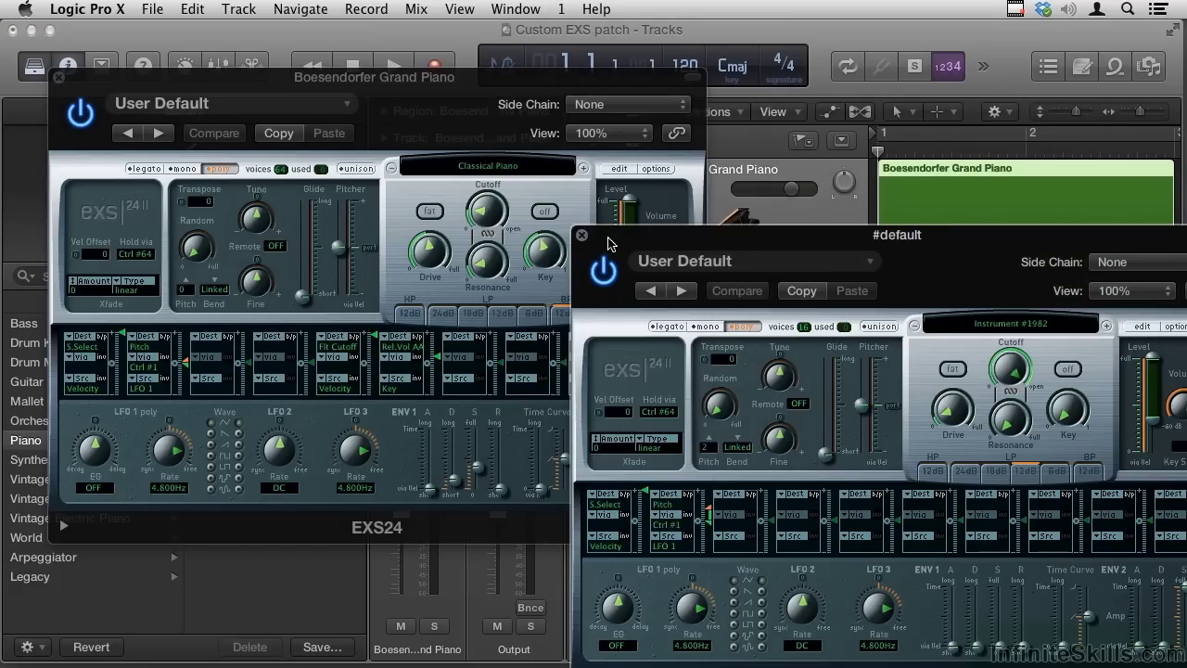
click(581, 235)
drag(457, 74, 762, 39)
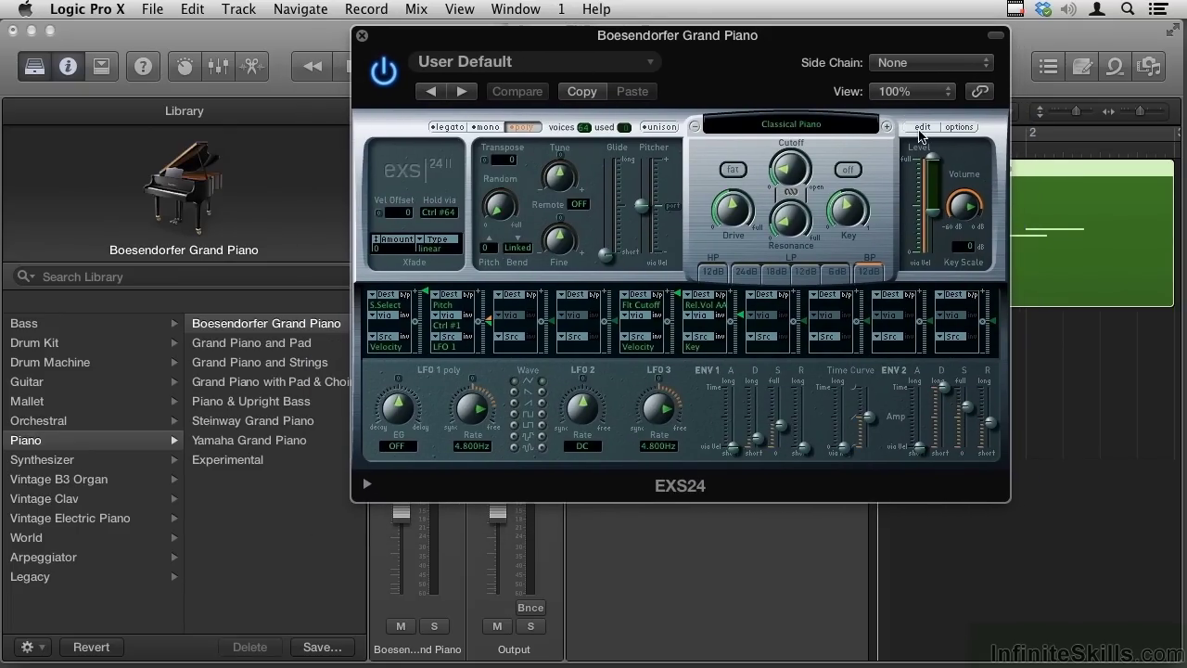
Step: Open Classical Piano.exs in the Instrument Editor and move it up to reveal the keyboard
click(920, 128)
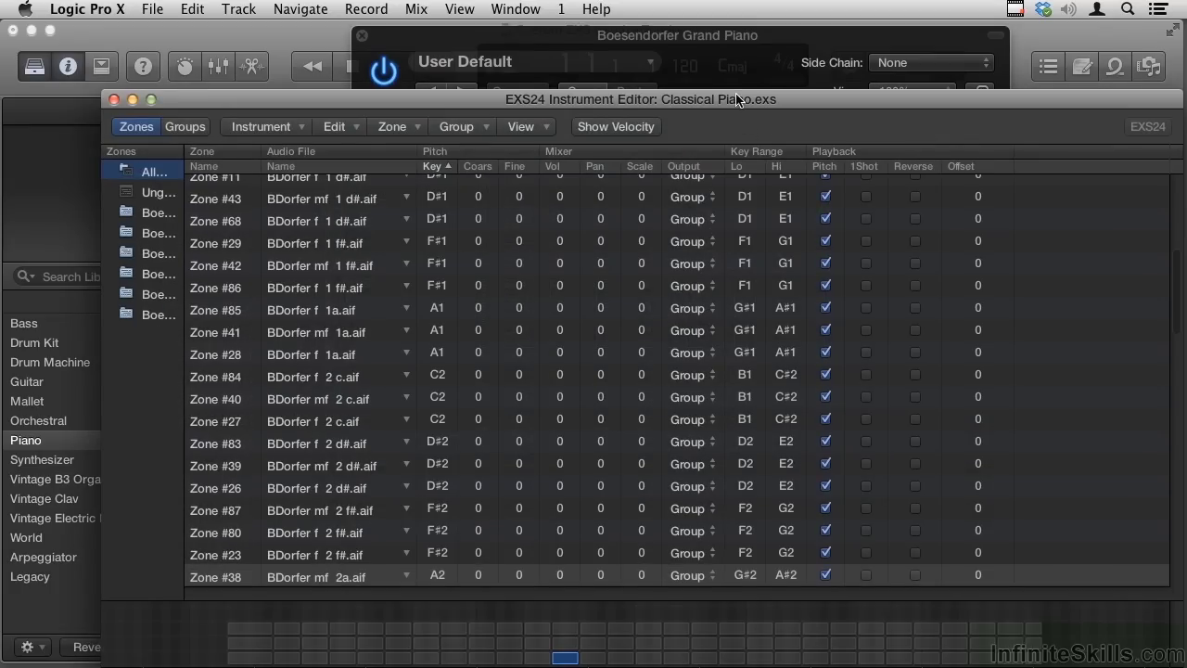
drag(739, 102, 678, 6)
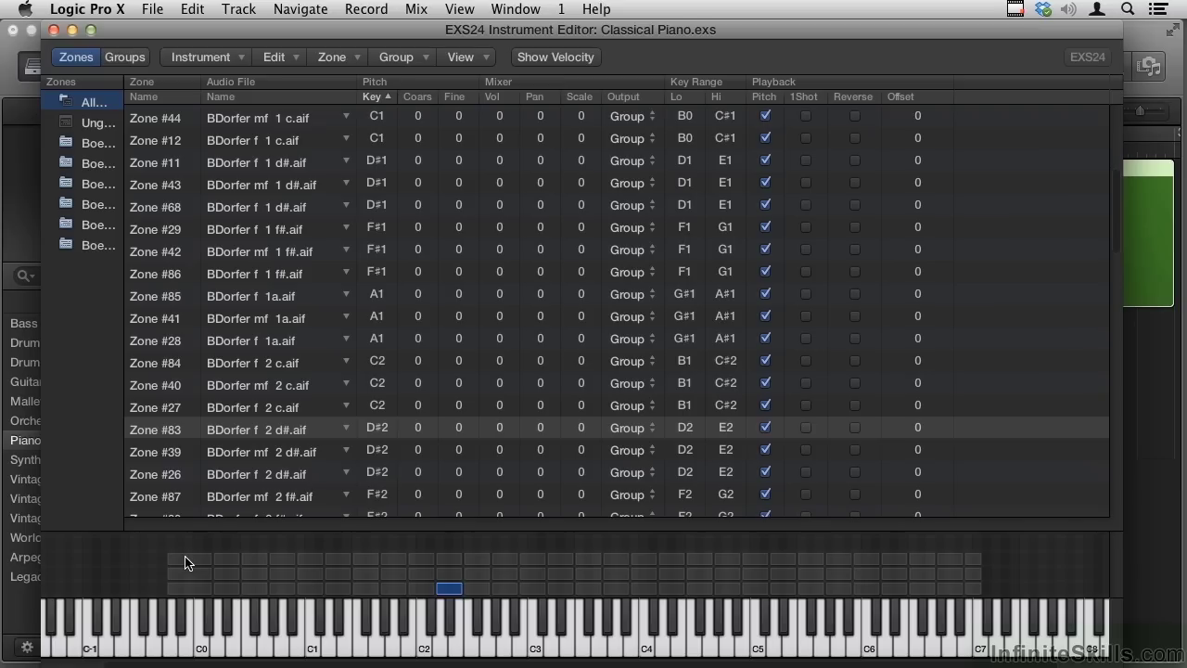
click(209, 58)
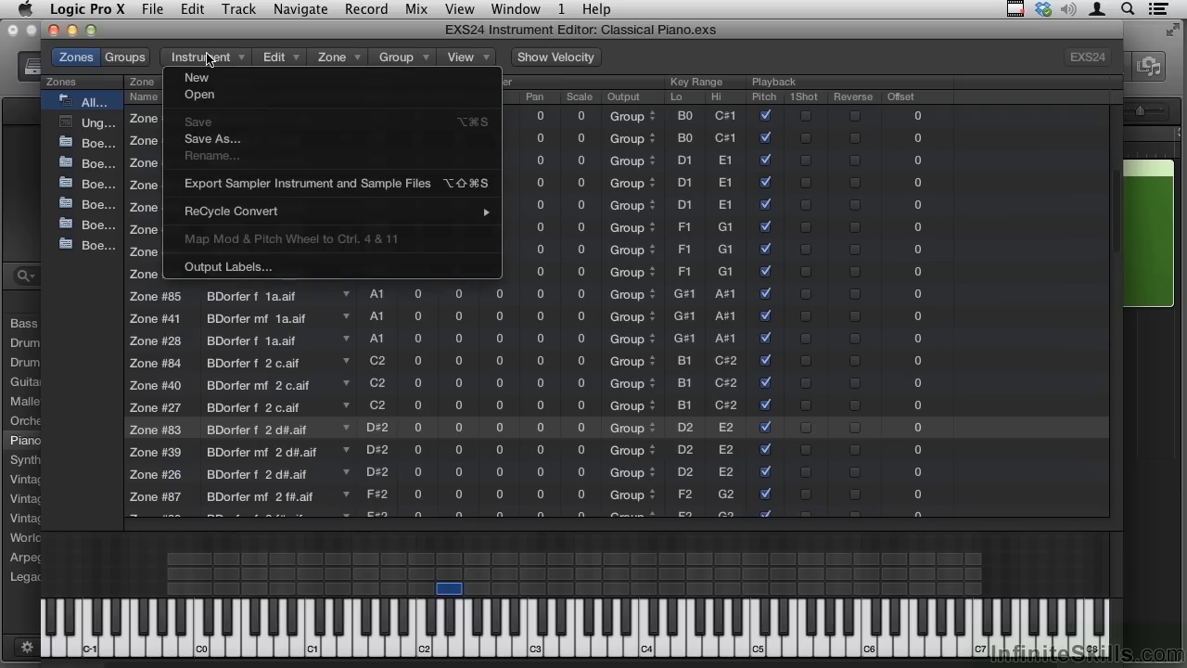
click(216, 139)
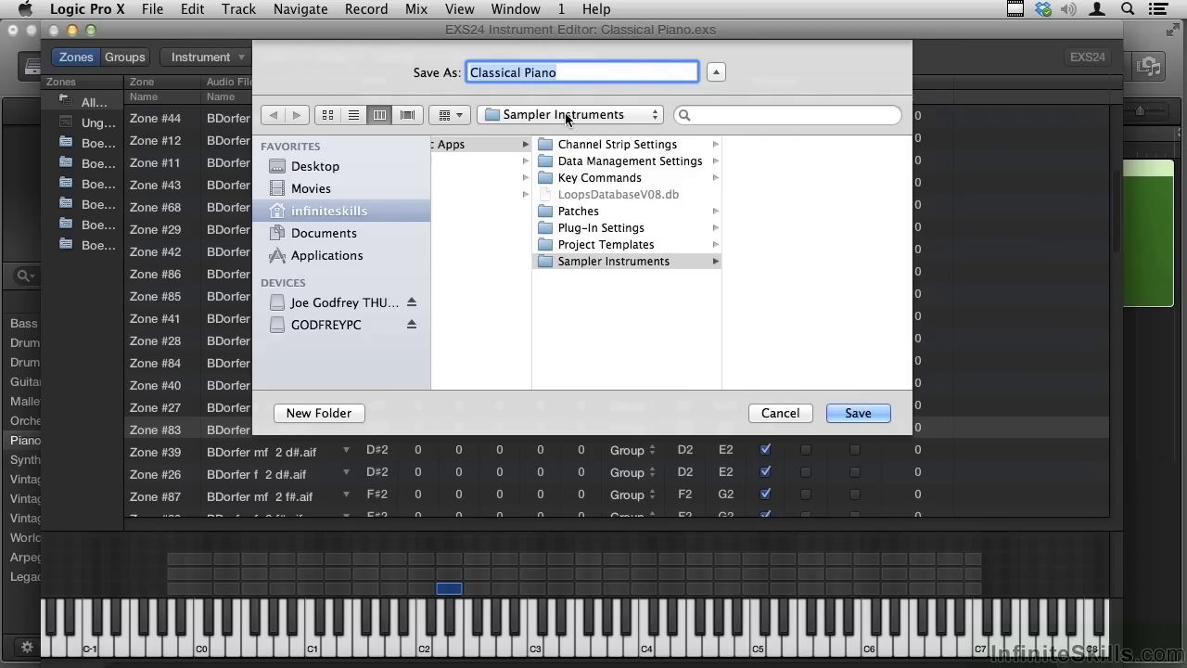
click(566, 114)
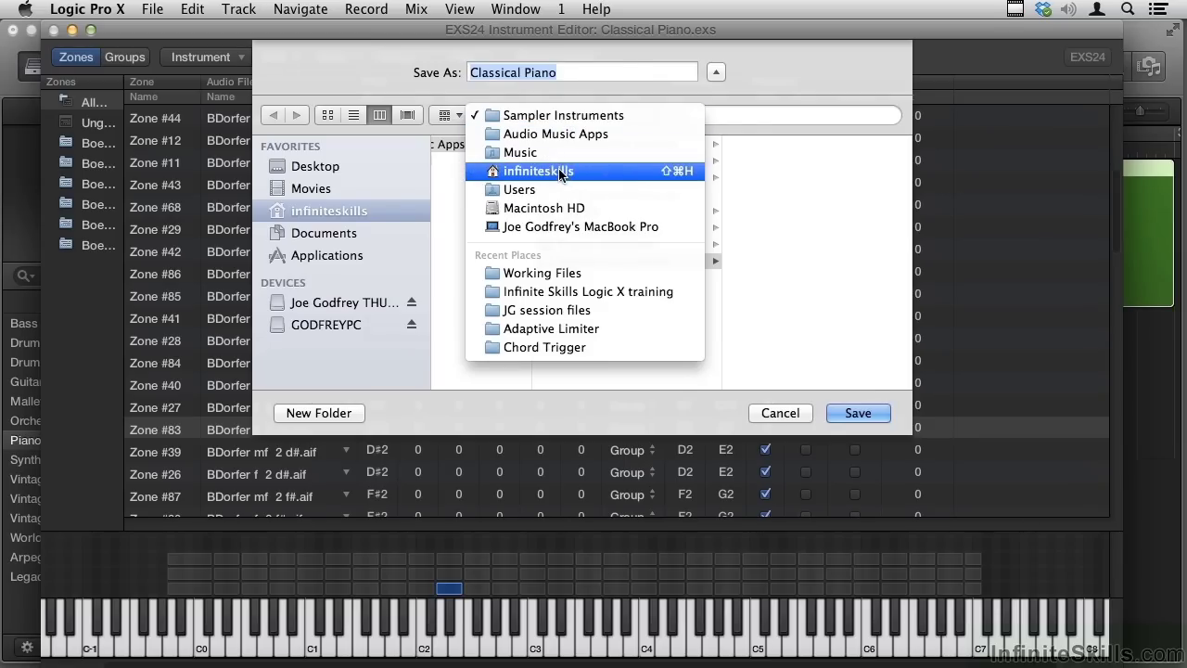
click(550, 115)
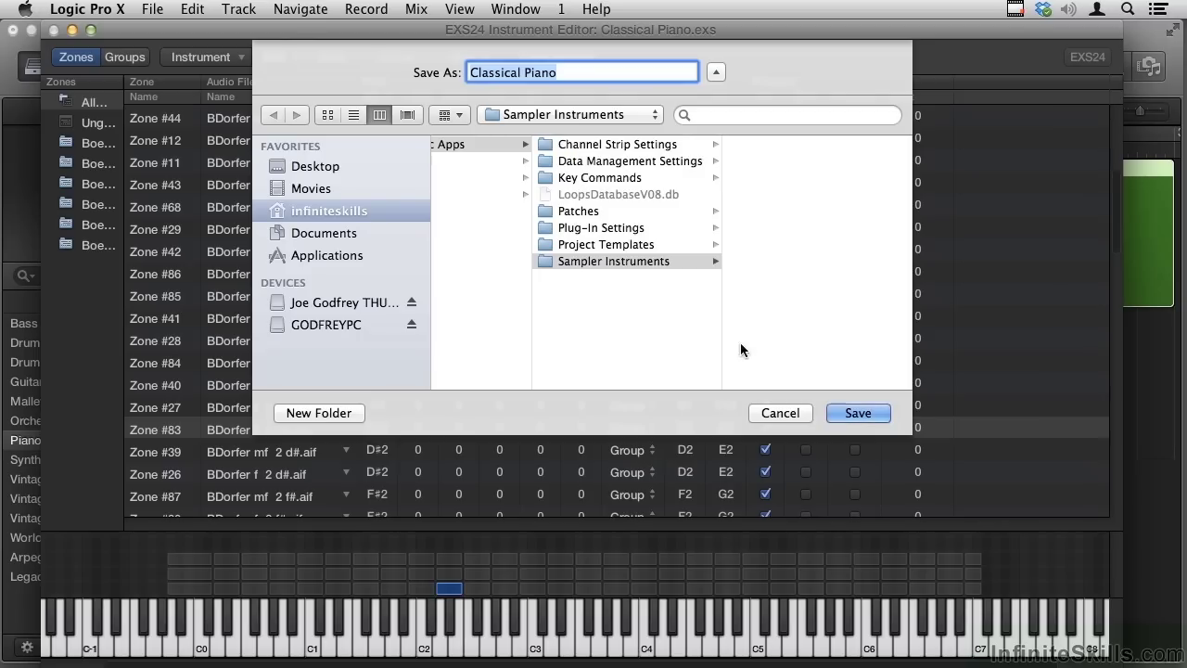
click(771, 415)
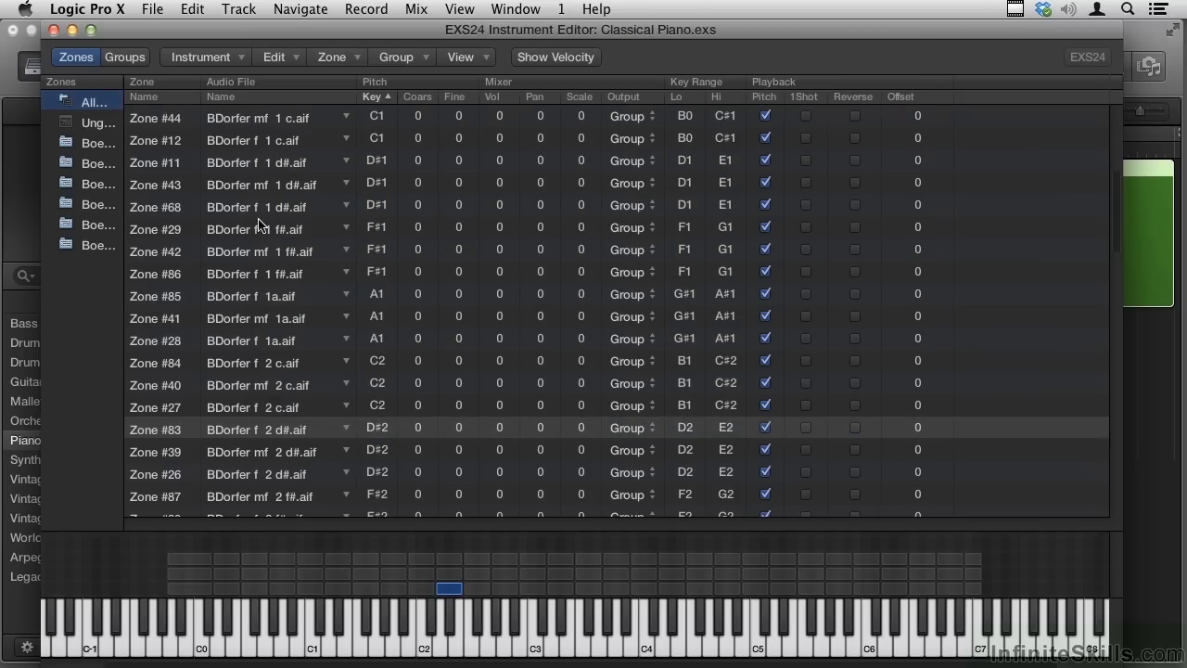